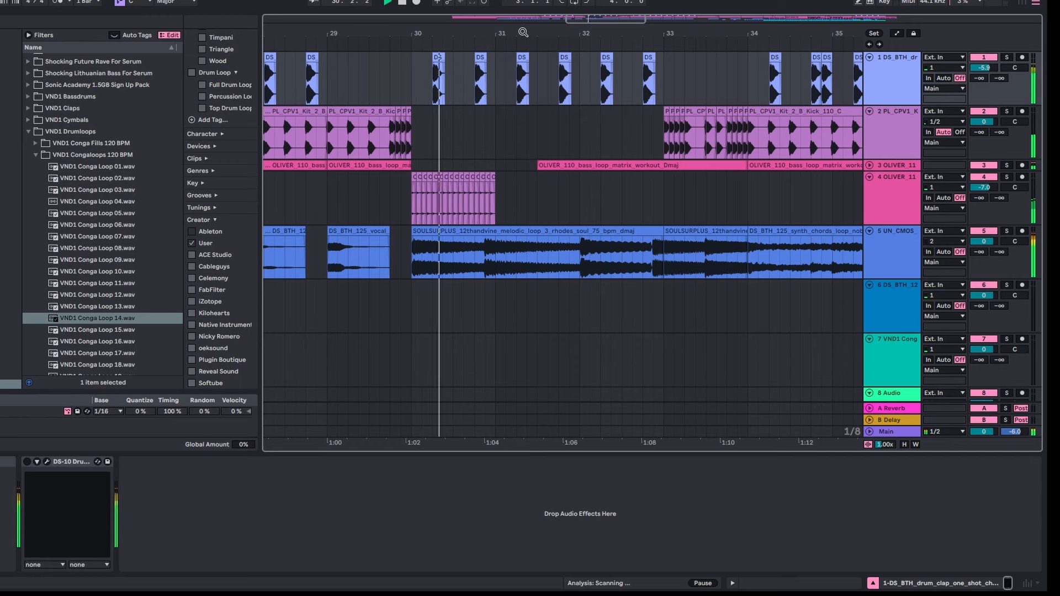
Stop playback, enable and open the DS-10 Drum Shaper on the clap track, and bring its Sustain near neutral with Soft Clip off.
left_click_drag(523, 33, 310, 30)
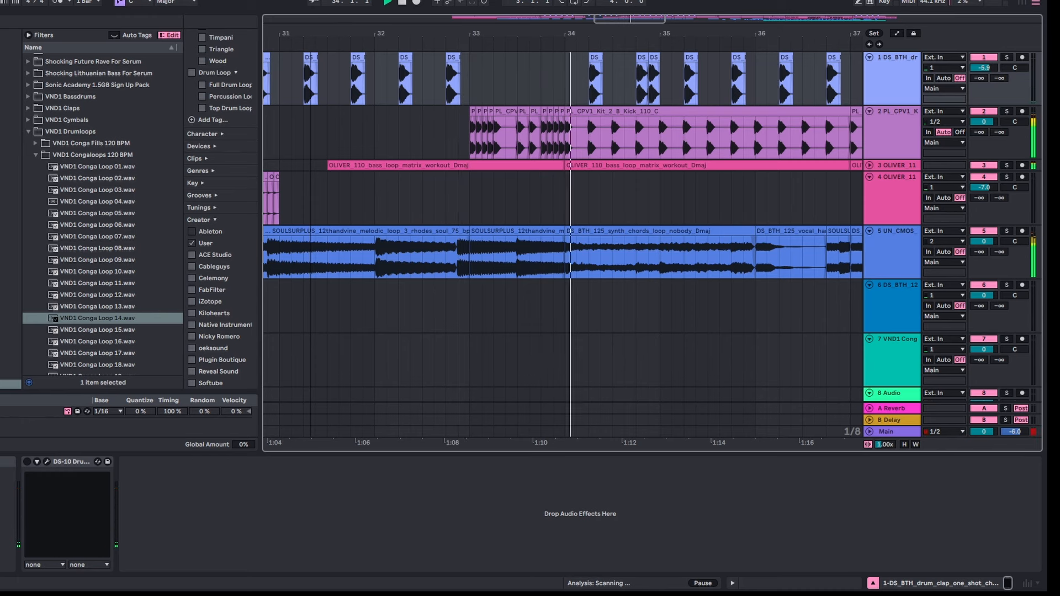
left_click_drag(310, 31, 450, 21)
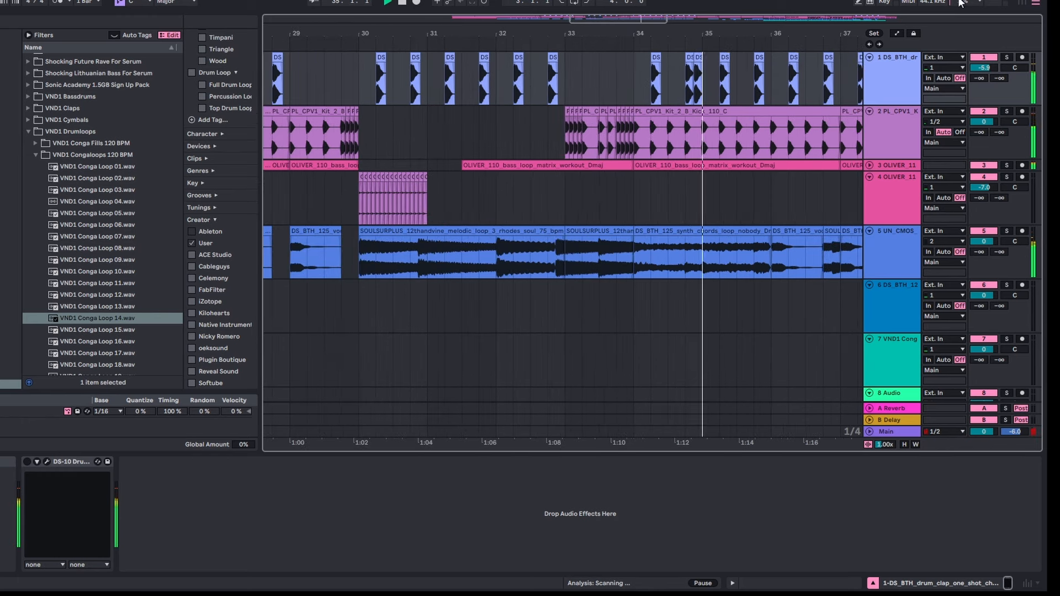
key("space")
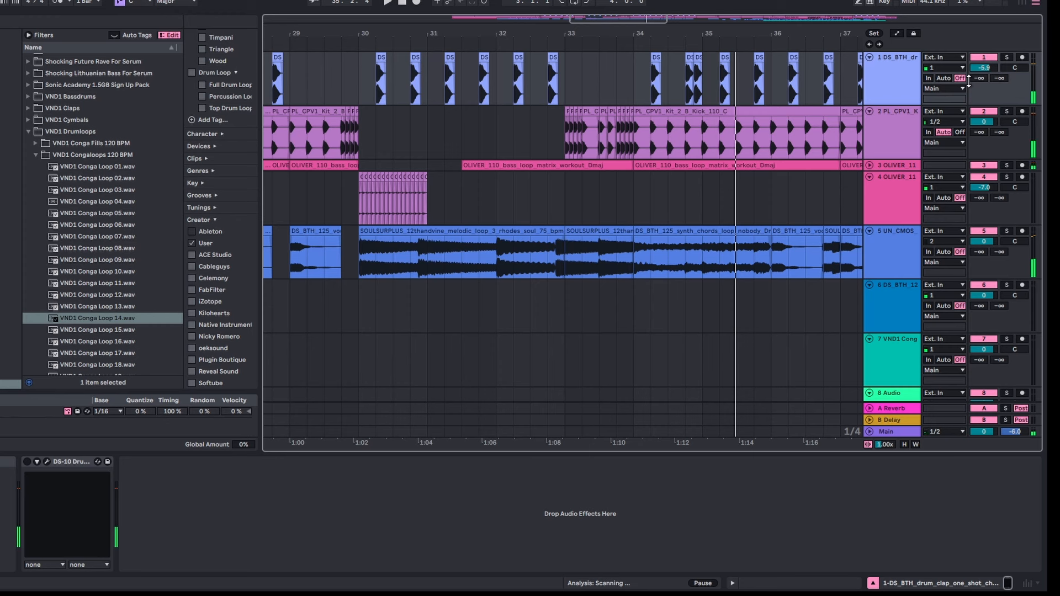
double_click(882, 81)
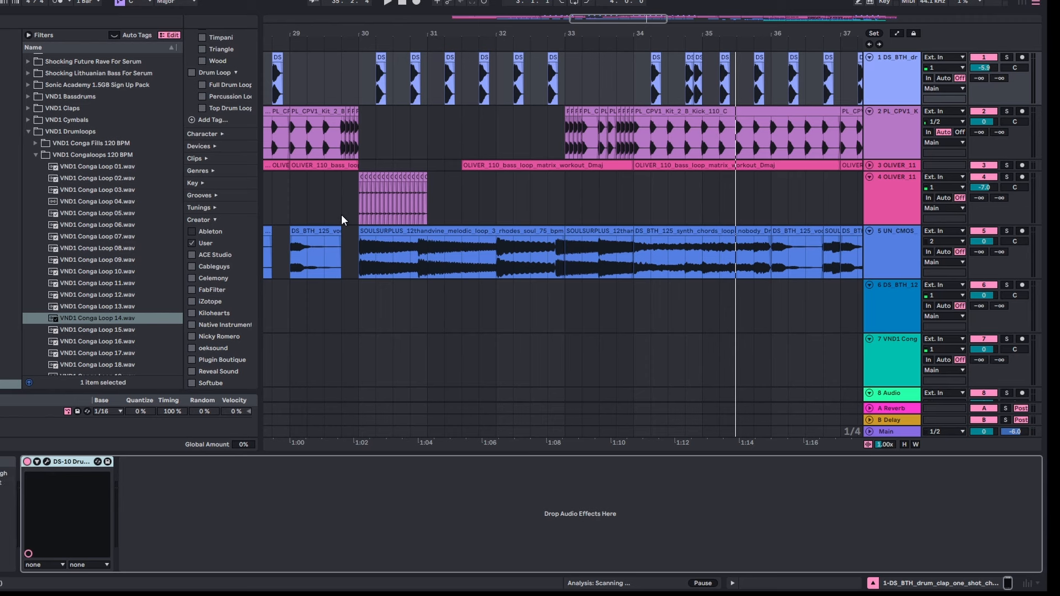
left_click(48, 462)
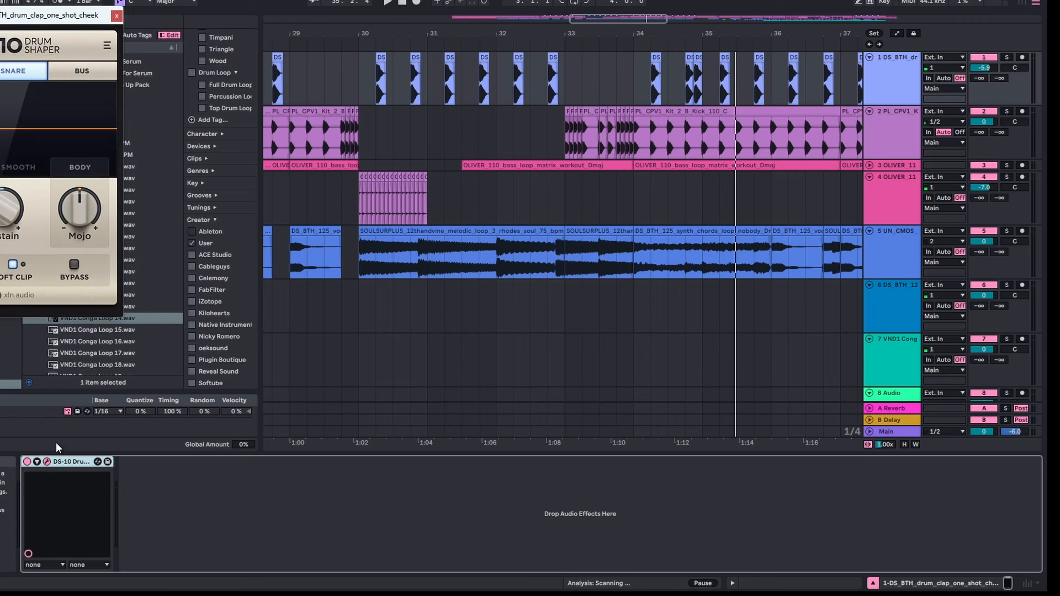
left_click_drag(24, 13, 545, 81)
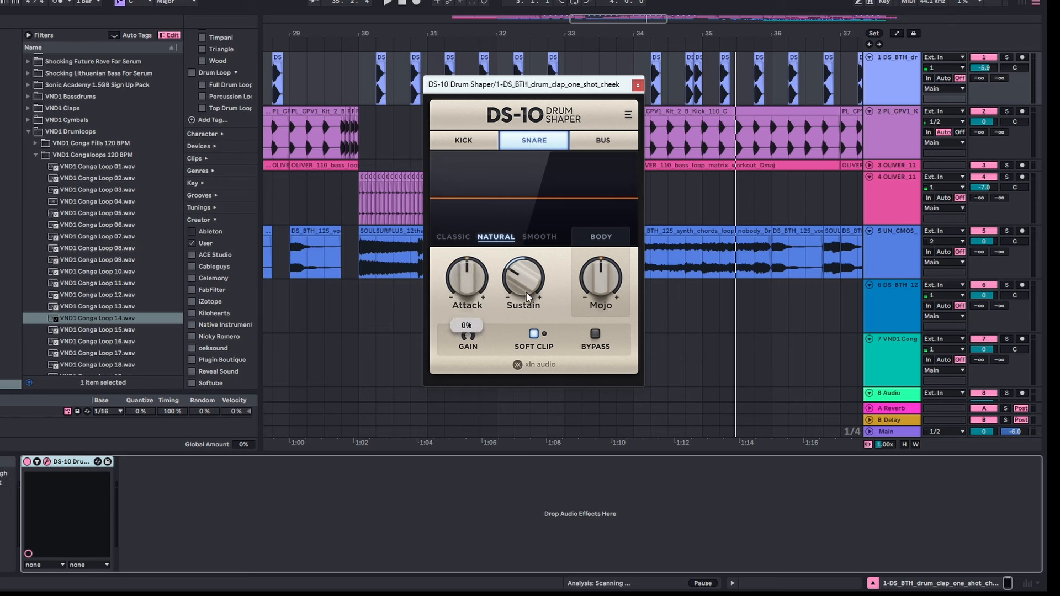
left_click_drag(525, 293, 512, 257)
left_click_drag(544, 142, 523, 250)
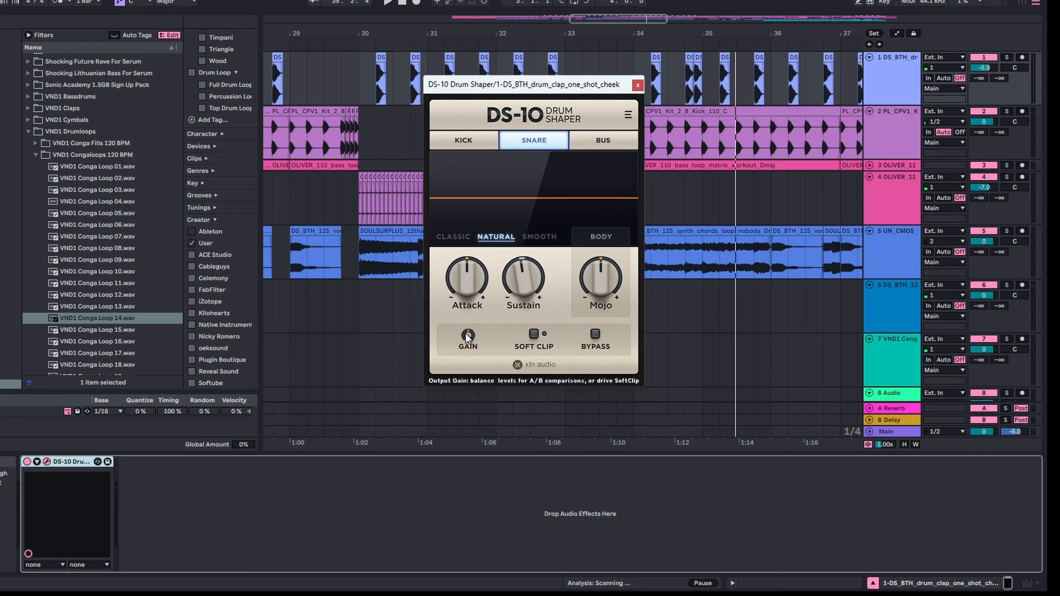
Solo the clap track and loop its section from bar 30 to just past bar 33.
left_click(1007, 57)
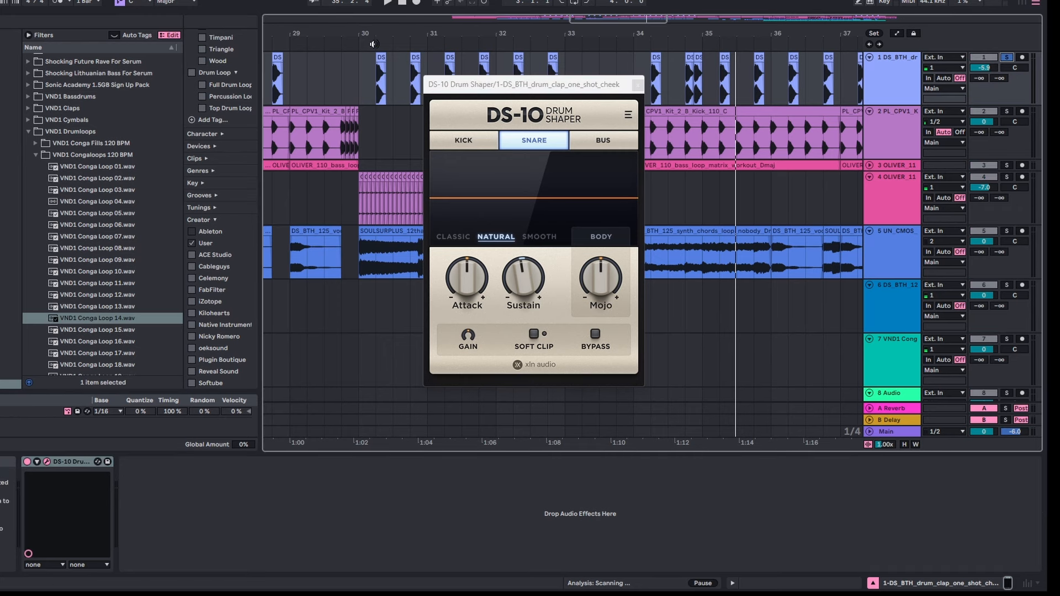
left_click_drag(368, 71, 571, 107)
key("ctrl+l")
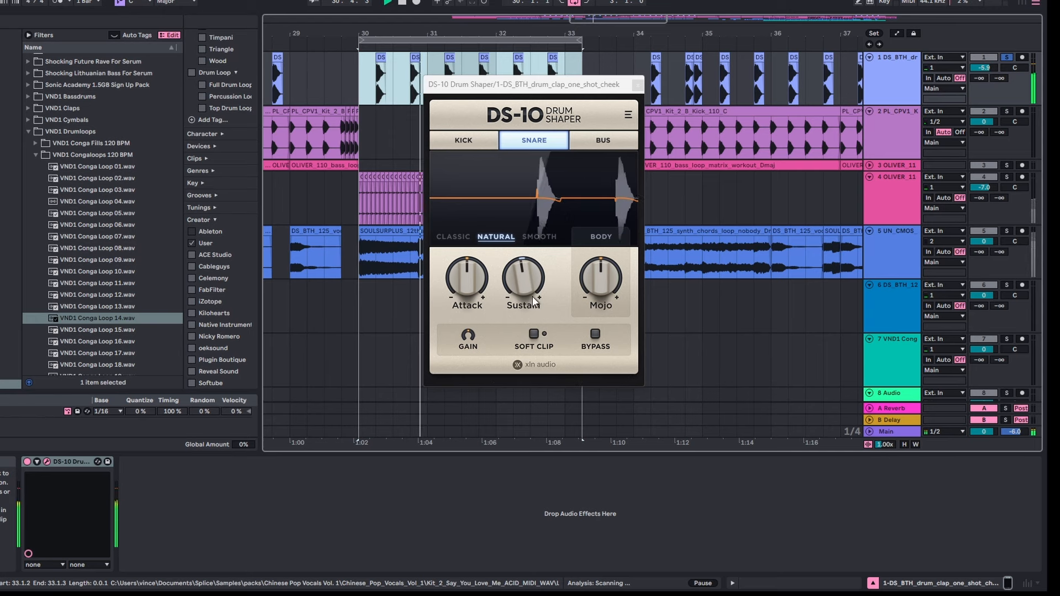
Shape the clap in DS-10 with Attack at 78%, Sustain at -79%, a raised Mojo amount and Soft Clip on.
left_click_drag(523, 273, 494, 355)
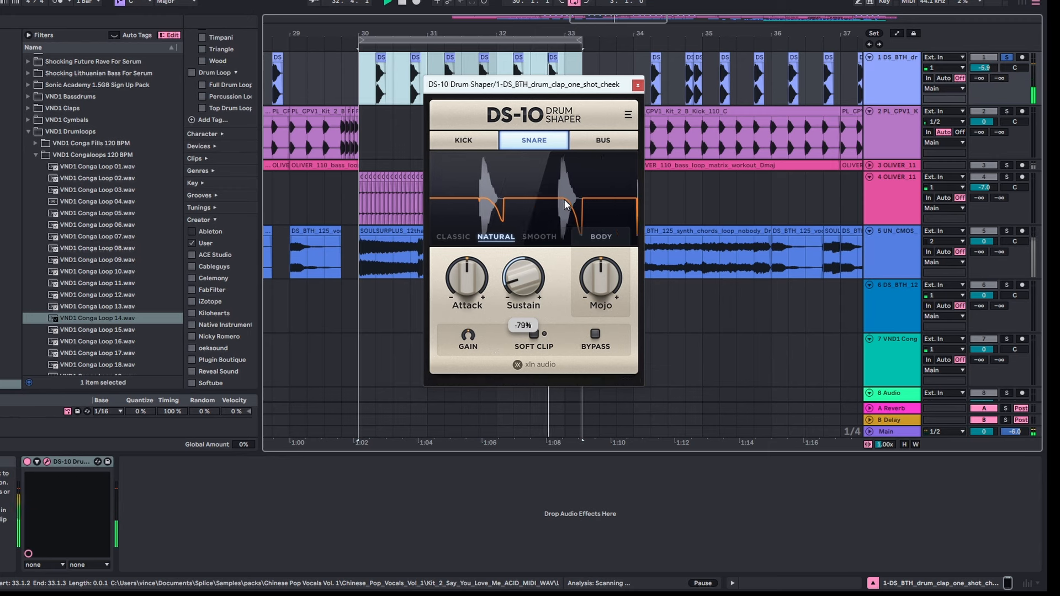
left_click_drag(517, 286, 479, 237)
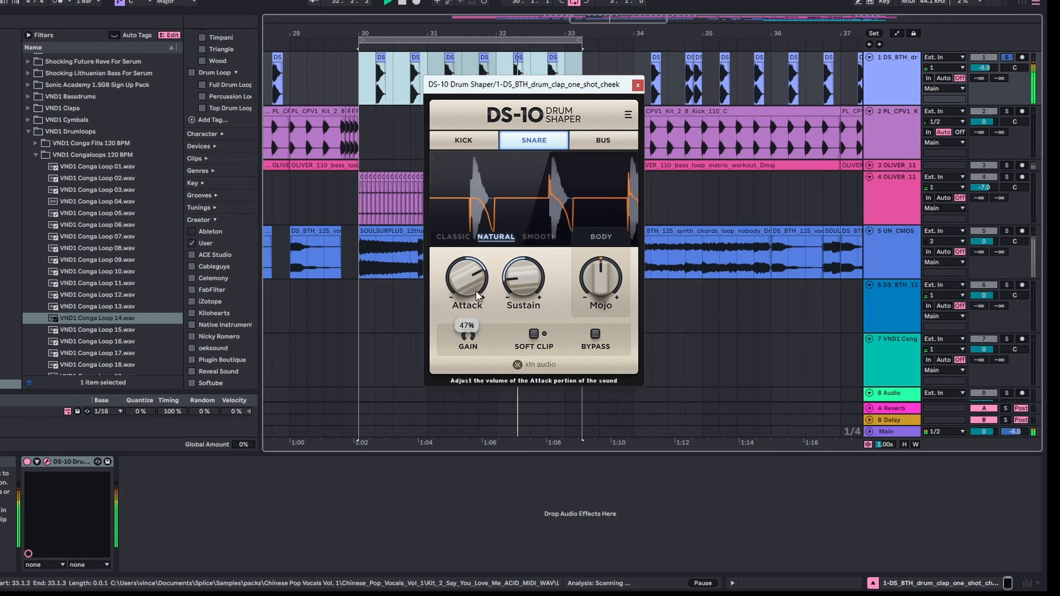
left_click(601, 286)
left_click_drag(601, 286, 602, 249)
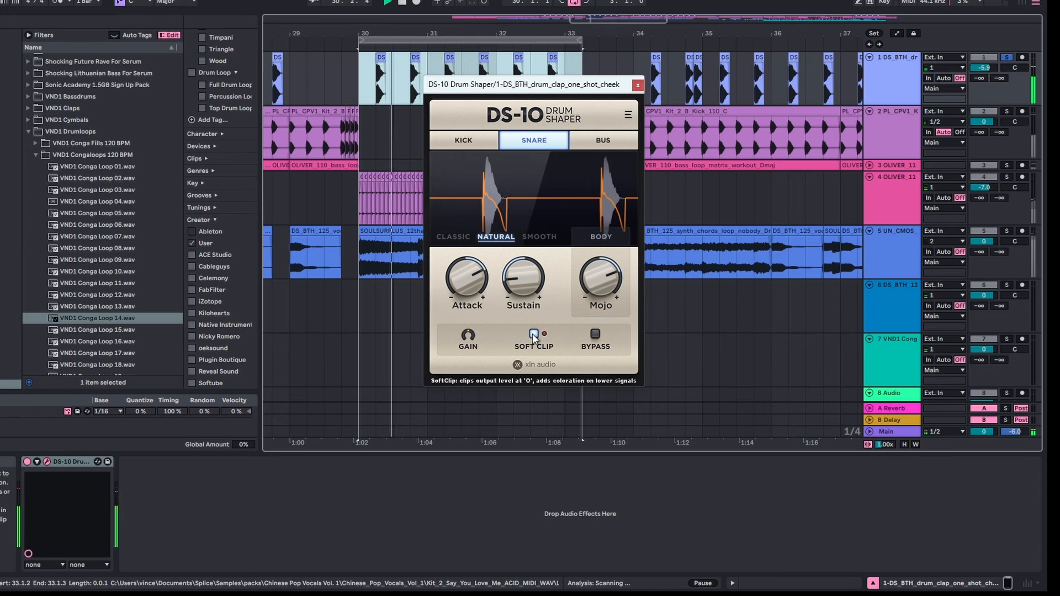
left_click_drag(473, 294, 469, 249)
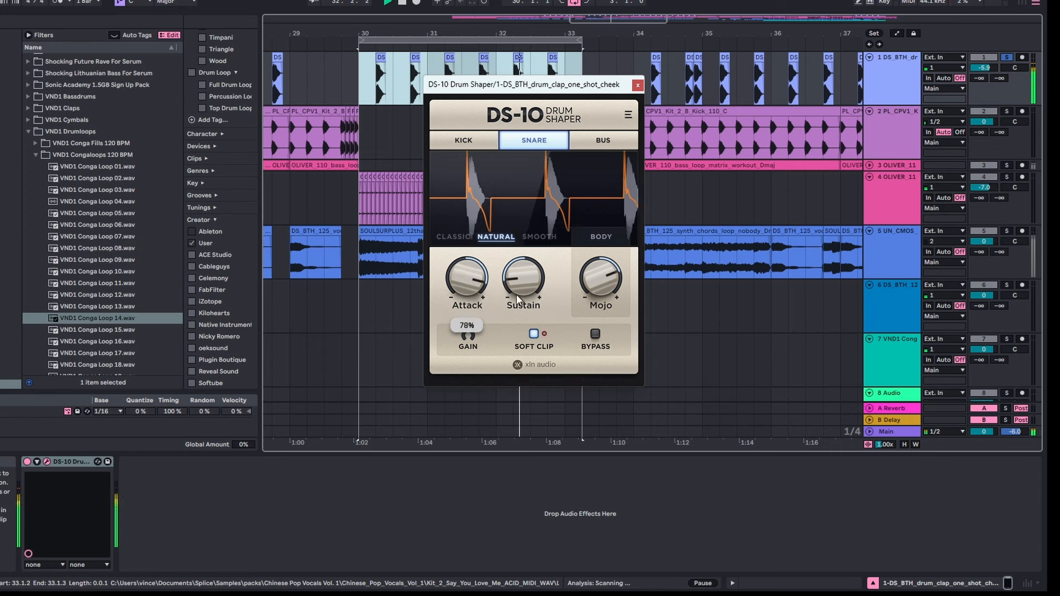
left_click_drag(522, 279, 522, 294)
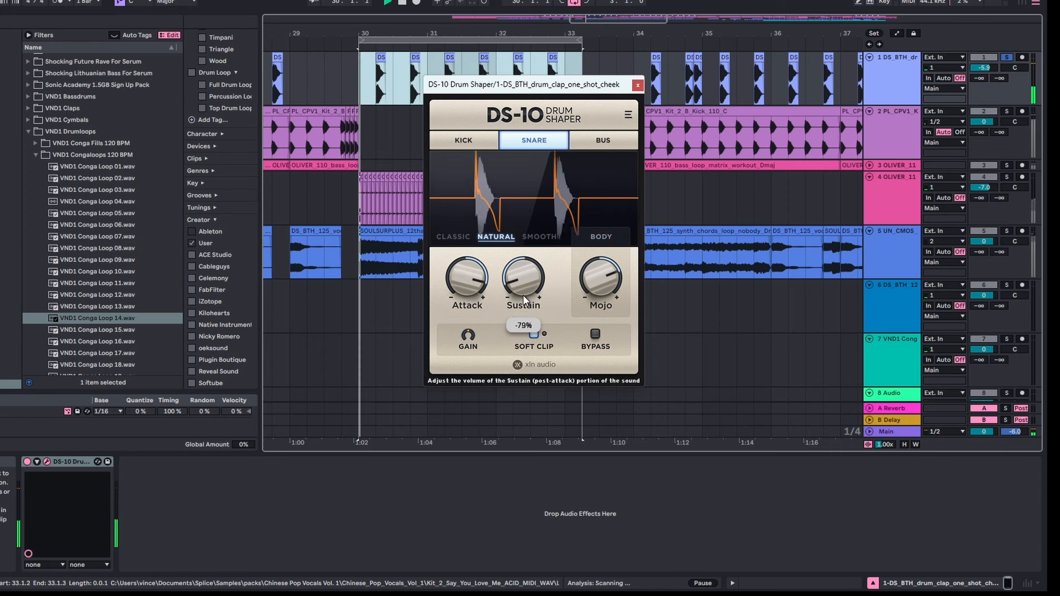
Unsolo the clap track and compare the mix with DS-10 switched off and back on.
left_click(1007, 56)
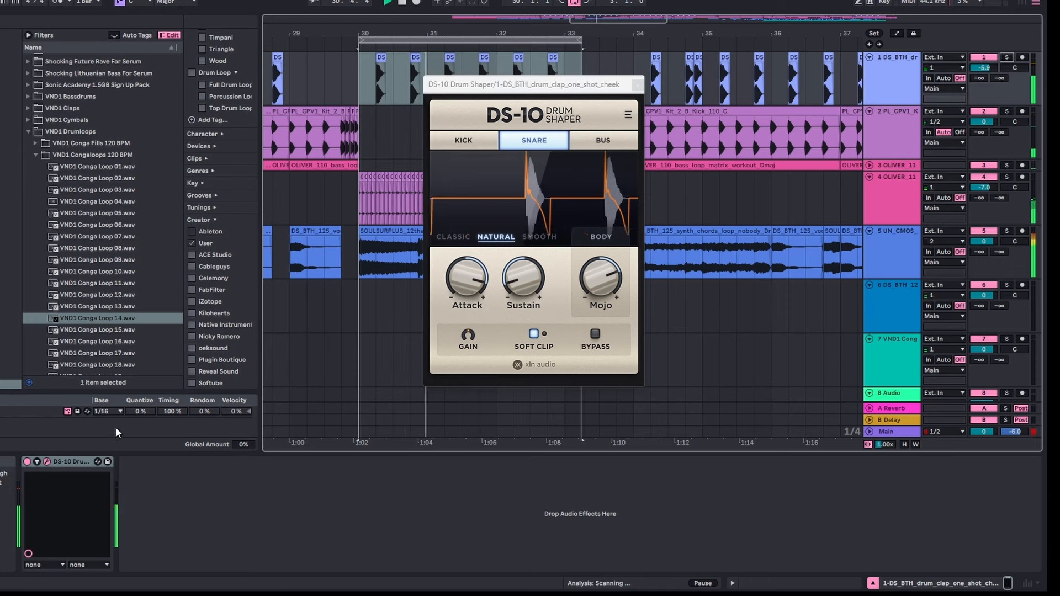
left_click(27, 461)
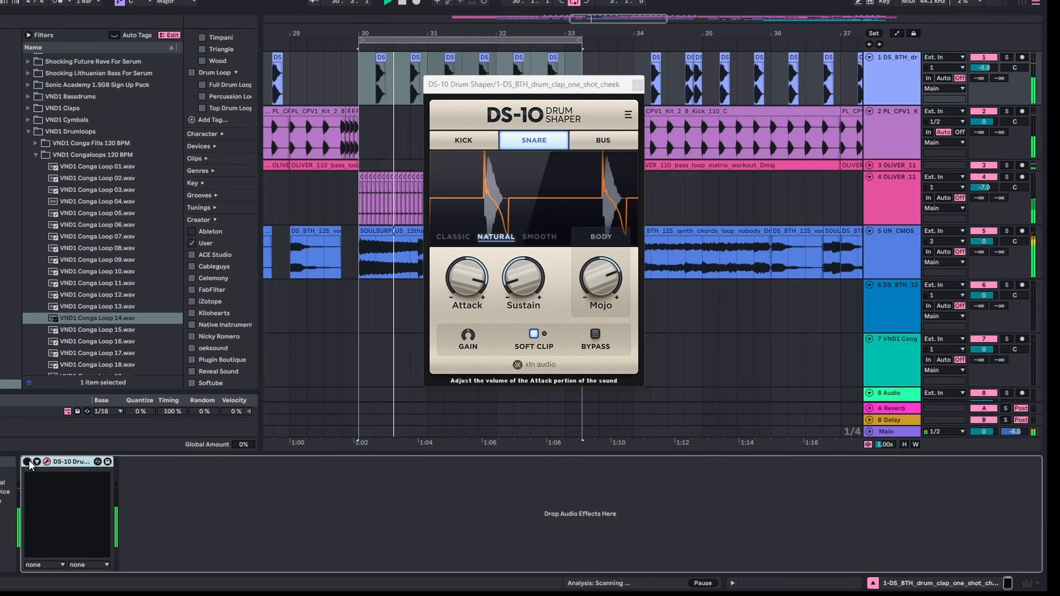
left_click(27, 461)
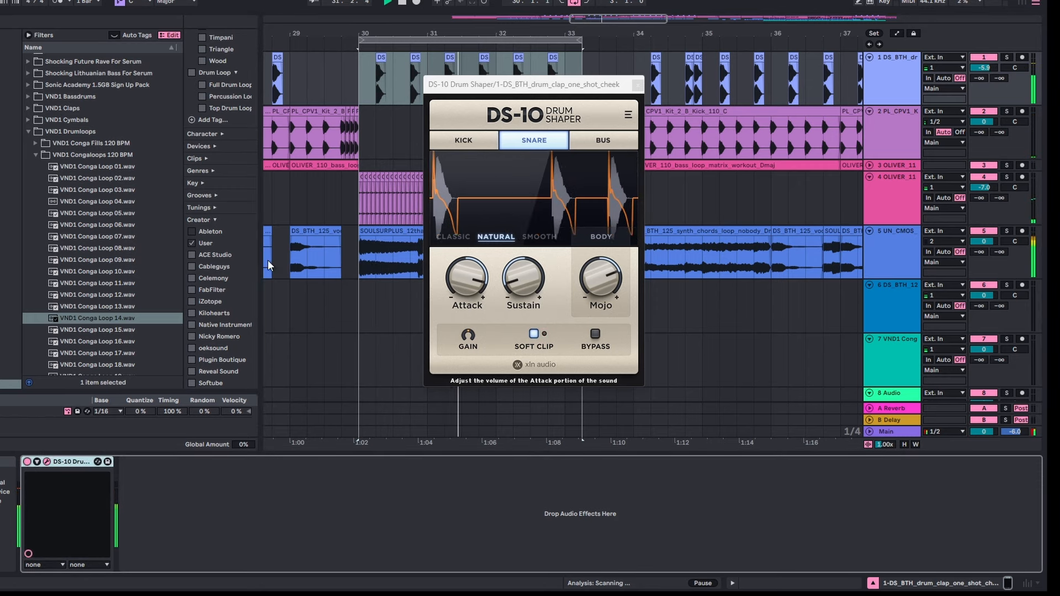
Move the loop to the three bars starting at 33.4.1 and compare the clap with and without DS-10 there.
left_click_drag(570, 37, 822, 39)
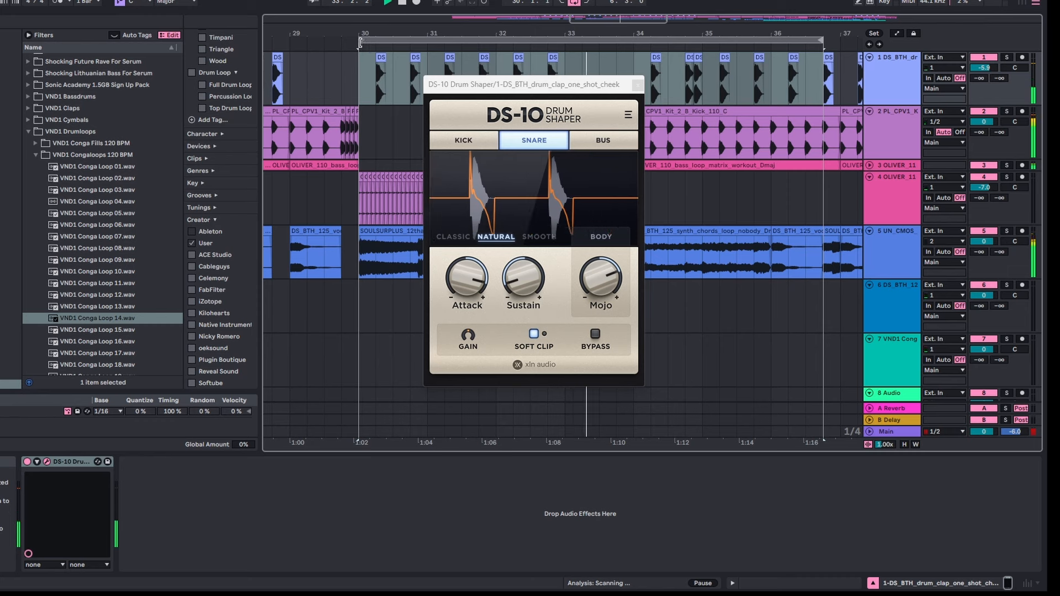
left_click_drag(362, 40, 618, 55)
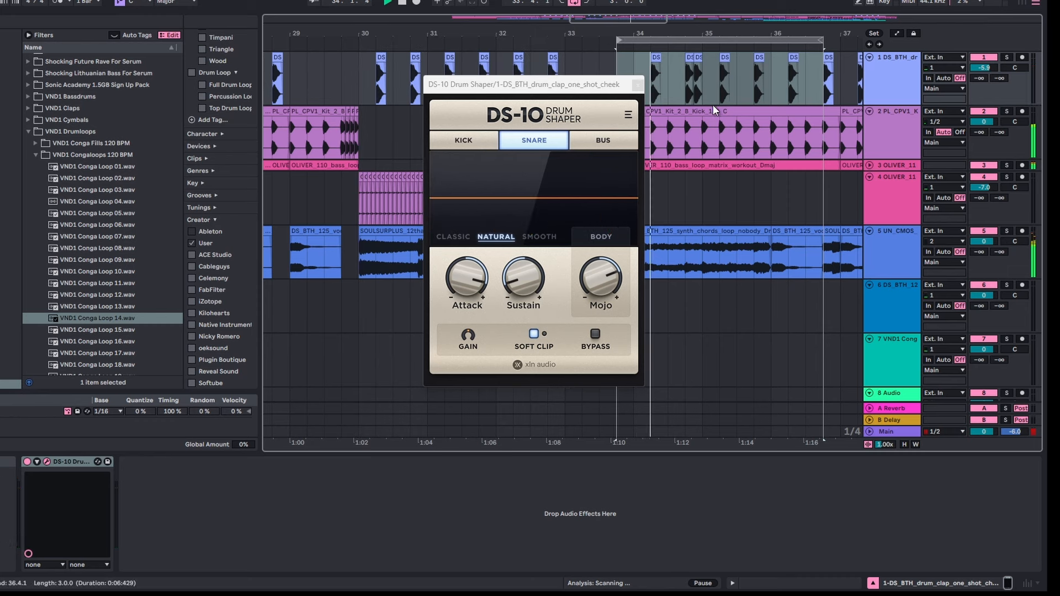
left_click(30, 465)
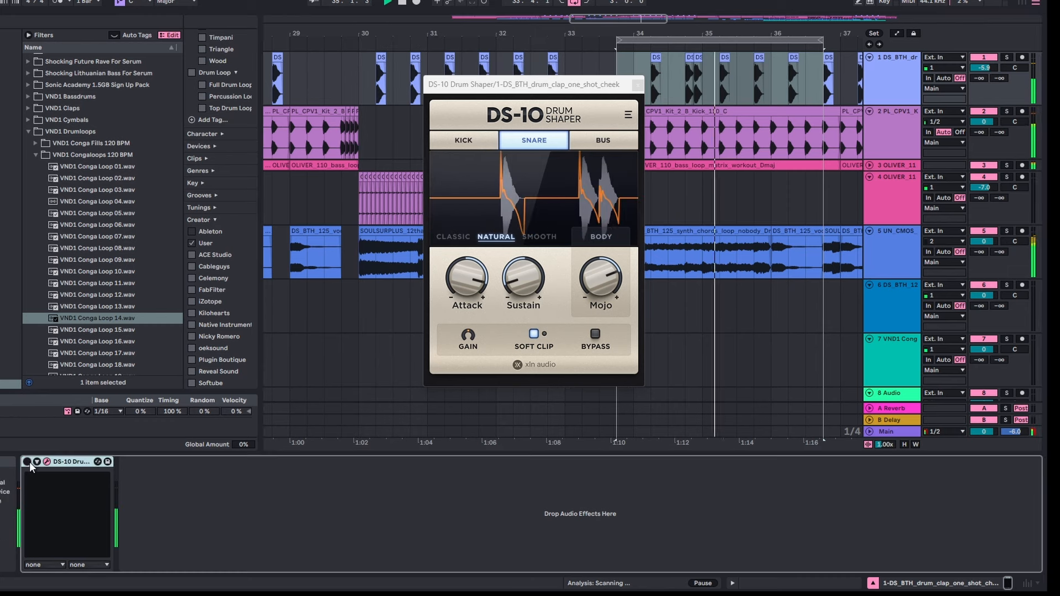
left_click(28, 461)
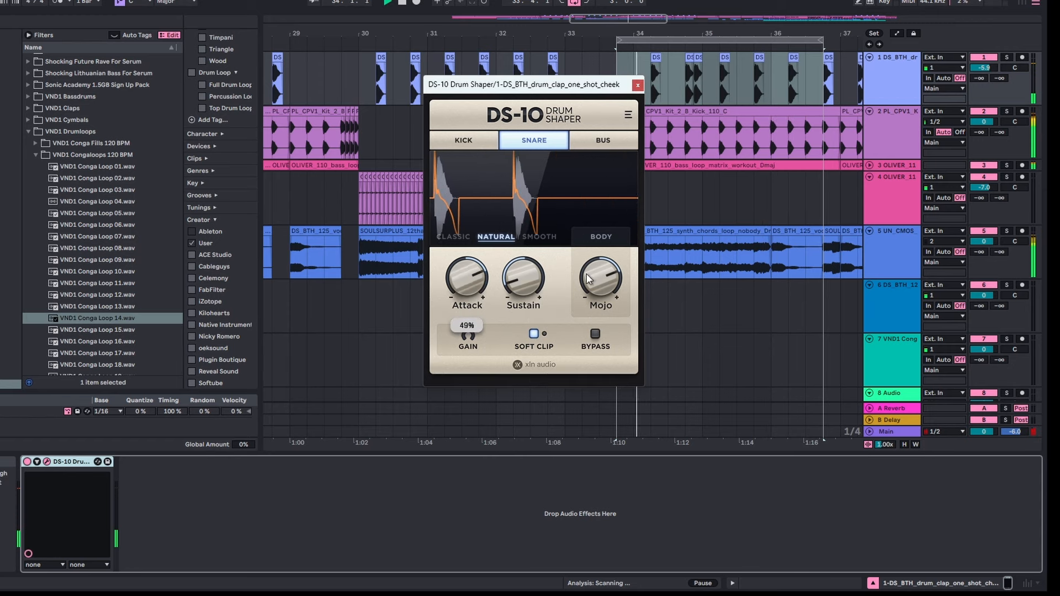
Reduce DS-10's Attack to 49% and fine-tune its Mojo and Sustain amounts.
left_click_drag(599, 285, 602, 300)
left_click_drag(518, 282, 518, 269)
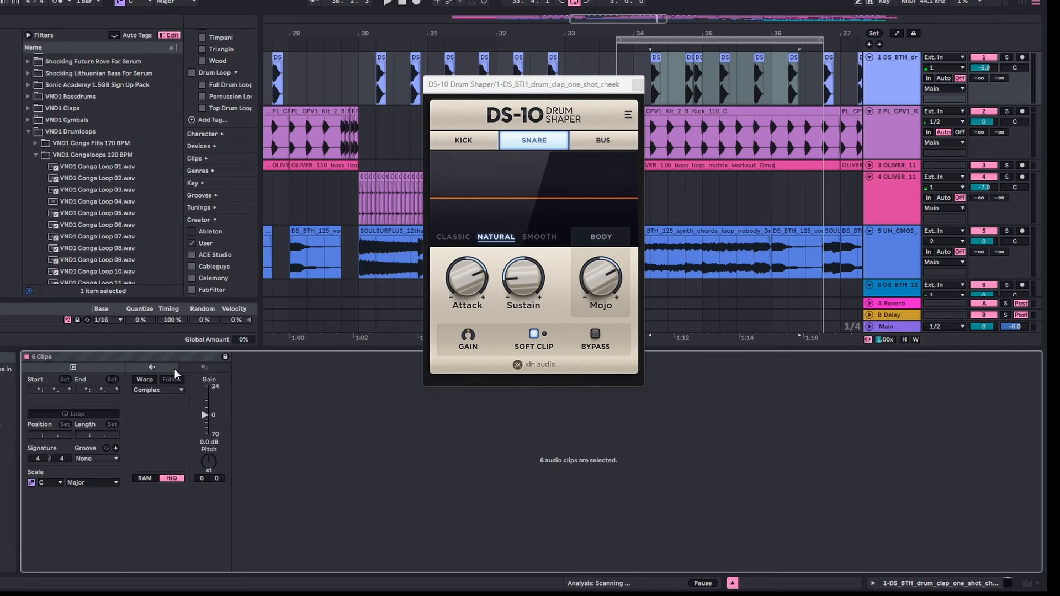
Warp the six clap clips in the loop with Beats mode, preserving transients with the transient loop mode off.
left_click(144, 380)
left_click(150, 390)
left_click(150, 399)
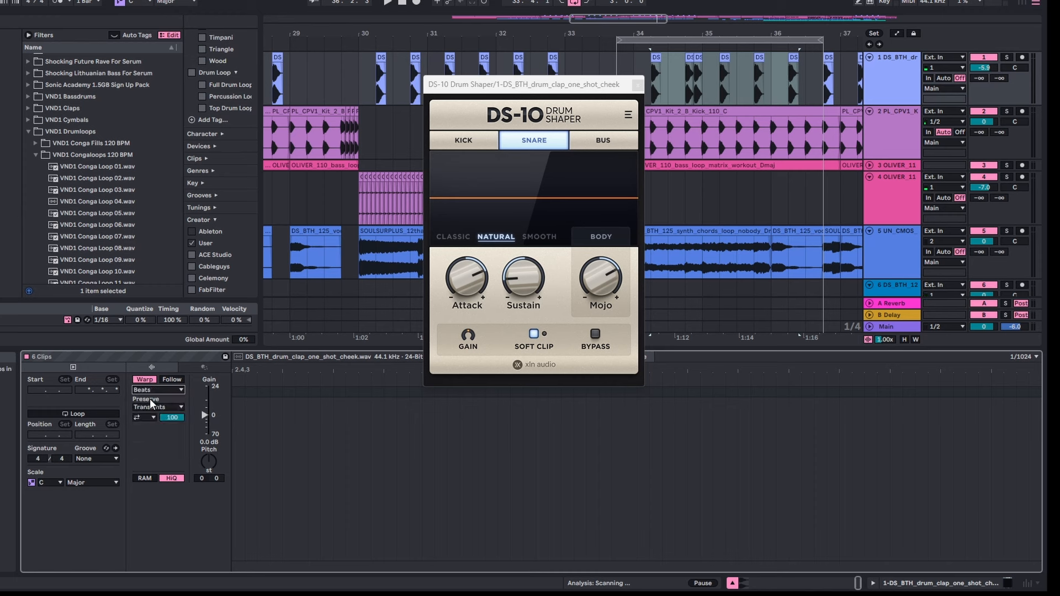
left_click(151, 405)
left_click(148, 405)
left_click(143, 415)
left_click(148, 424)
Play the loop and try a transient envelope of 57 on the clap clips and a 15R pan on the kick track.
left_click_drag(173, 417, 172, 370)
key("space")
mouse_move(171, 417)
left_mouse_down()
mouse_move(171, 439)
mouse_move(173, 421)
left_mouse_up()
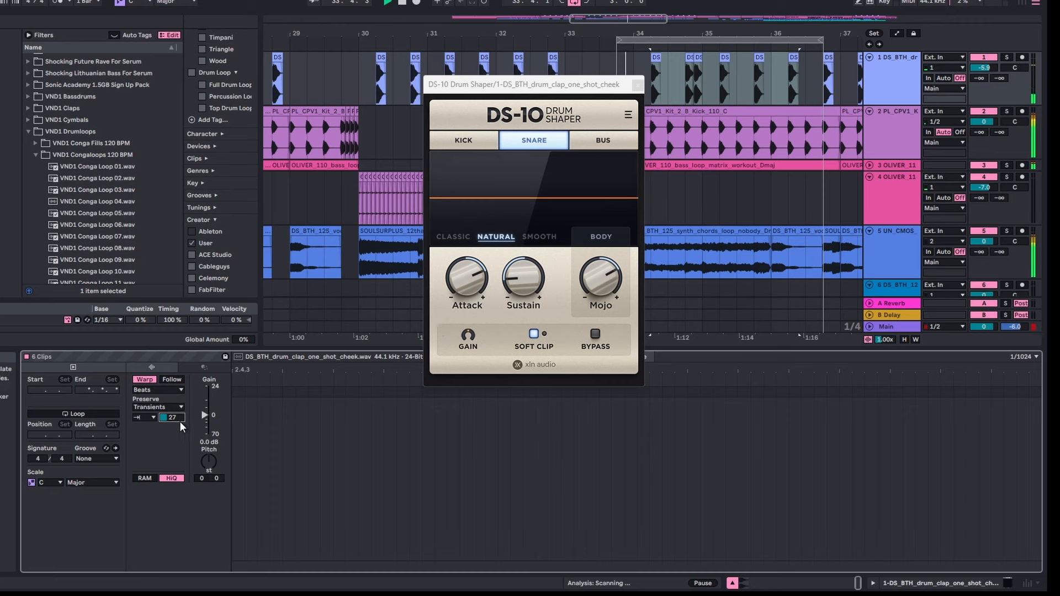
left_click_drag(171, 417, 171, 419)
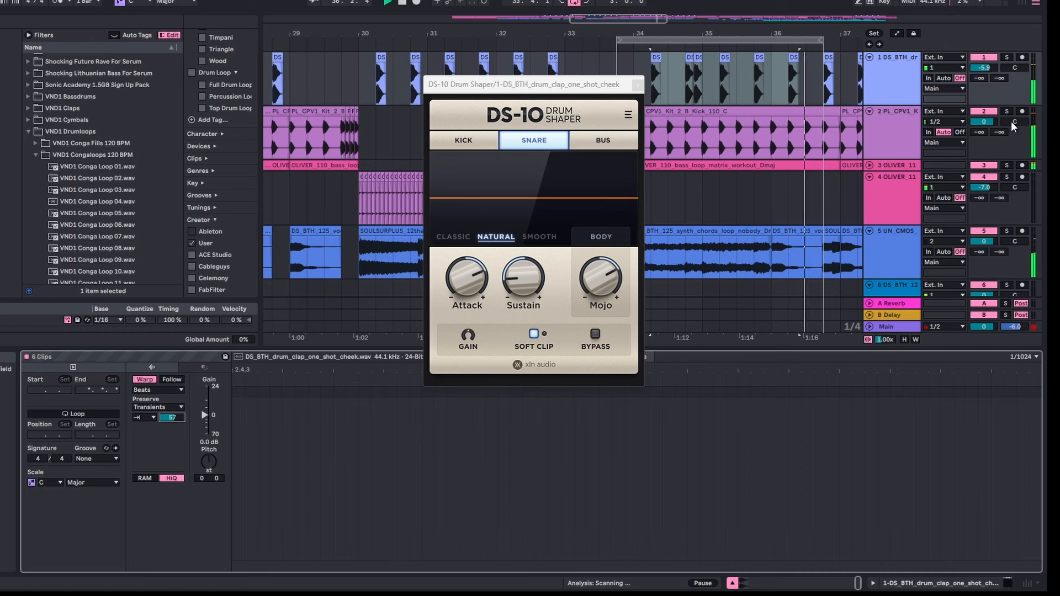
left_click_drag(1012, 121, 1011, 120)
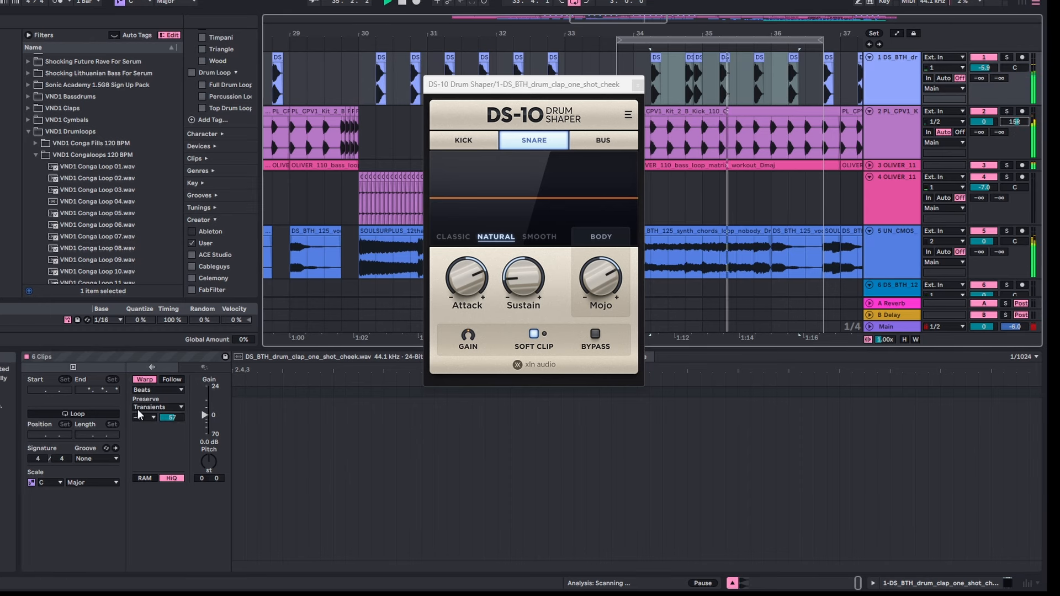
Set the six clap clips' transient envelope to 71 and gain to 3.3 dB, and transpose them to +7 semitones.
left_click_drag(172, 417, 205, 410)
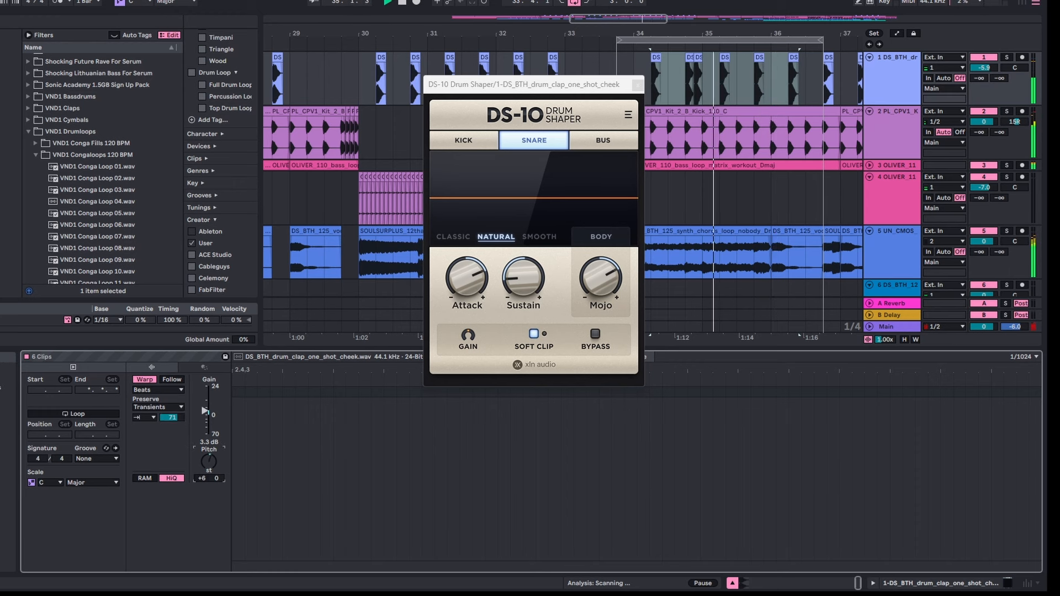
left_click_drag(208, 462, 209, 459)
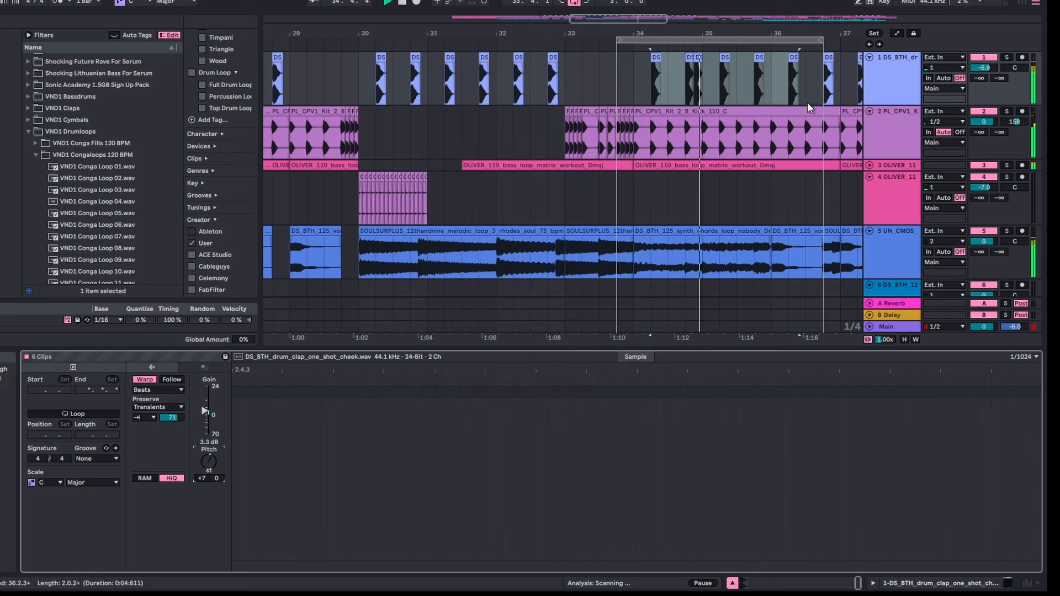
Close the DS-10 window and reset the kick track's pan to centre and the clap clips' pitch to 0 semitones.
left_click(637, 84)
left_click_drag(997, 127, 997, 135)
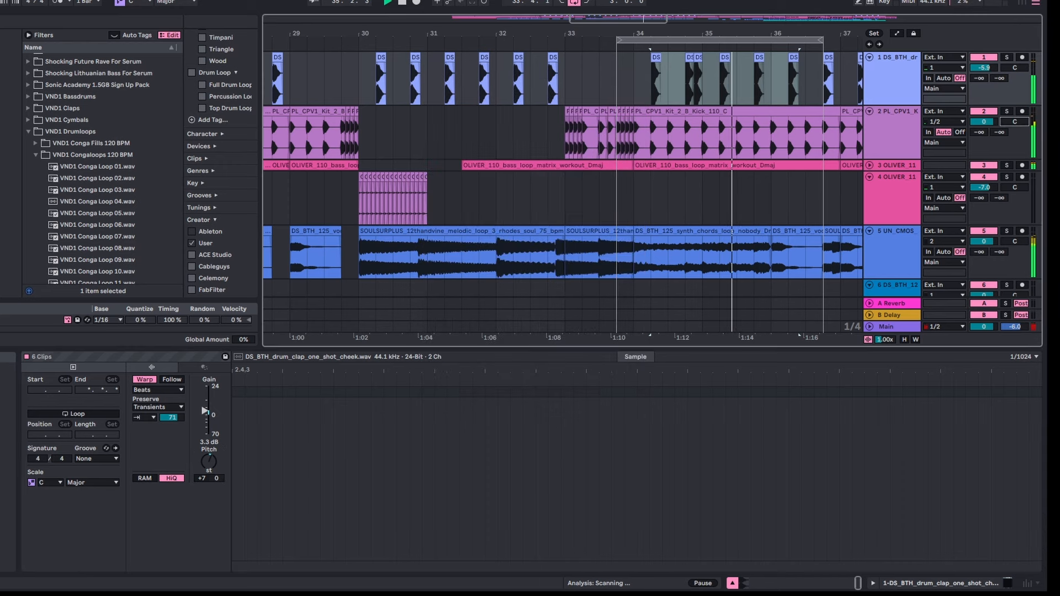
double_click(208, 462)
Review the individual clap clips in bars 34 to 36, setting the last clap before bar 35 to +5 semitones and 0.8 dB gain.
left_click_drag(681, 31, 407, 74)
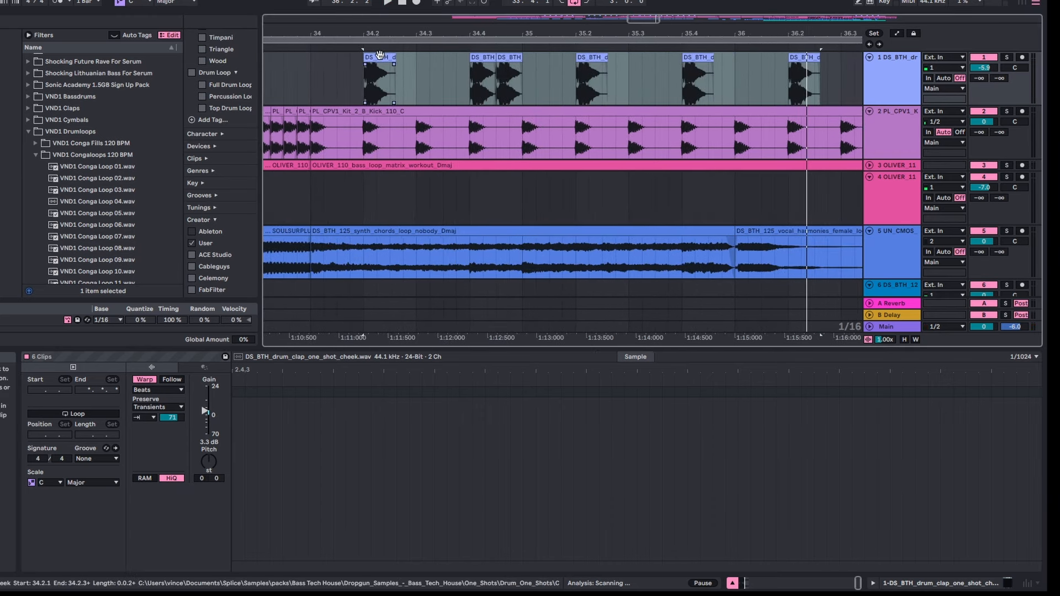
left_click(364, 62)
mouse_move(376, 50)
left_mouse_down()
mouse_move(384, 73)
mouse_move(388, 55)
mouse_move(425, 59)
mouse_move(388, 68)
left_mouse_up()
left_click_drag(413, 34, 412, 5)
left_click(658, 56)
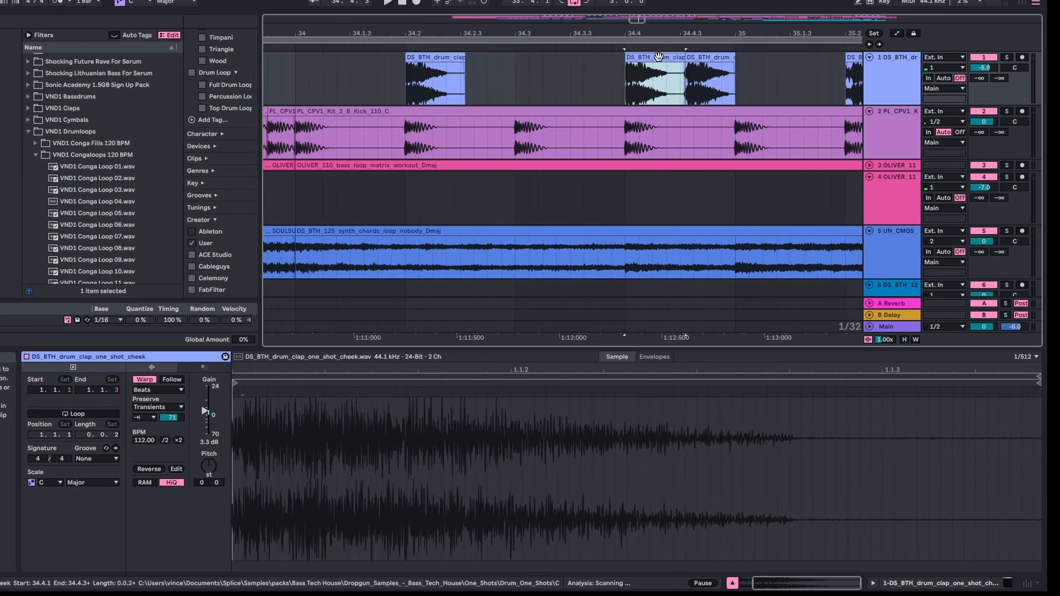
left_click(710, 57)
left_click(853, 58)
left_click_drag(837, 34, 610, 6)
left_click(700, 57)
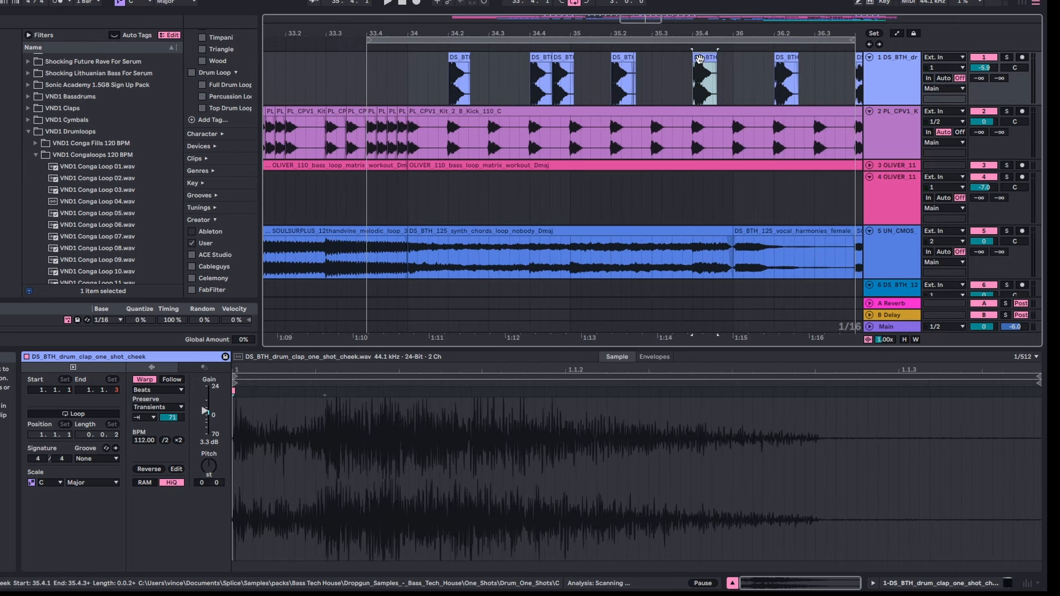
left_click(784, 58)
left_click(394, 43)
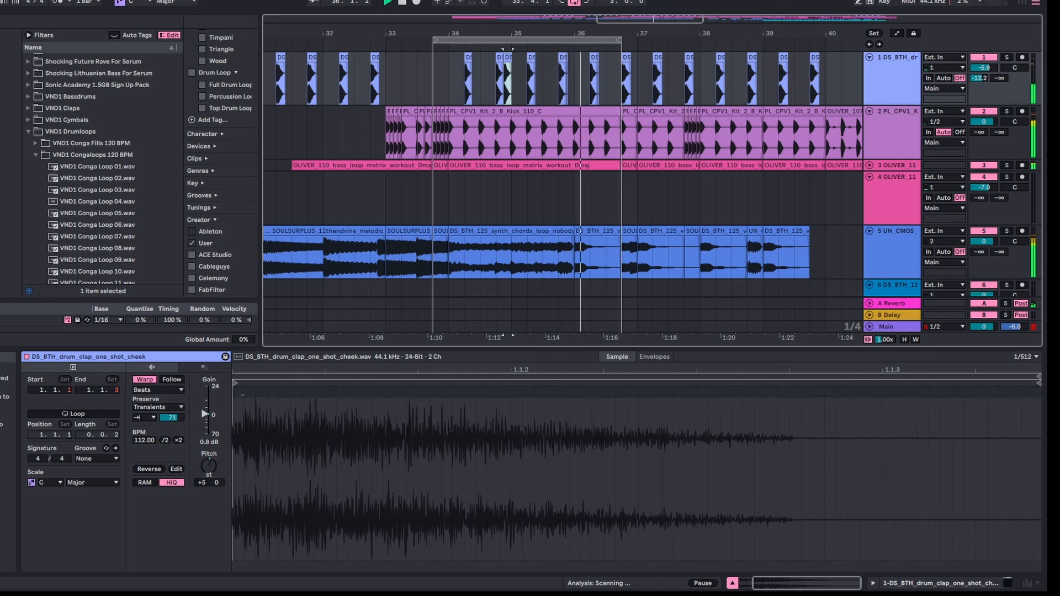
Set the clap track's reverb send to -3.4 dB and pan the track to 6L.
left_click_drag(981, 78, 1007, 72)
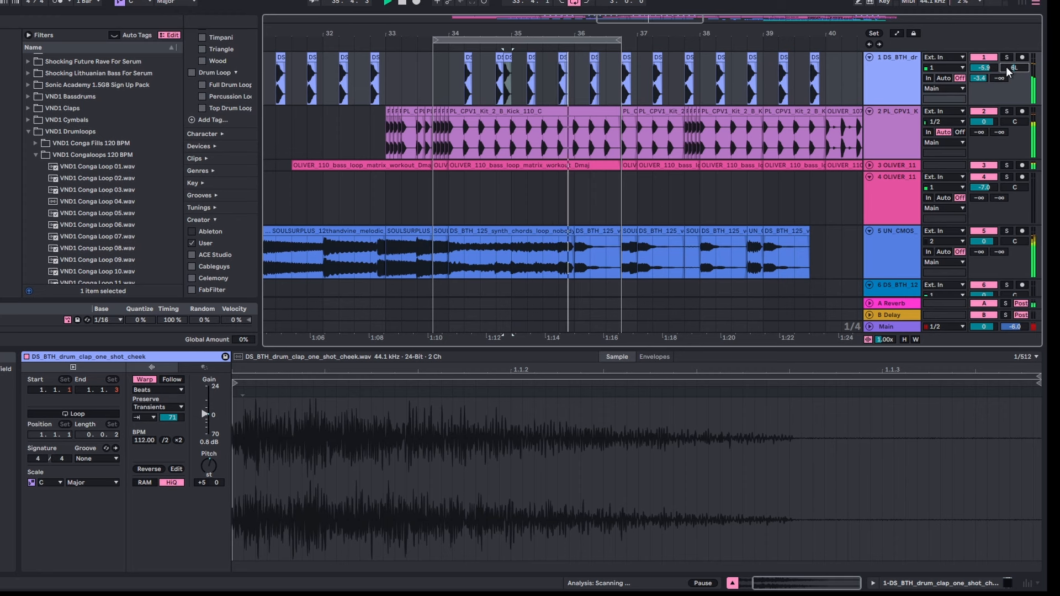